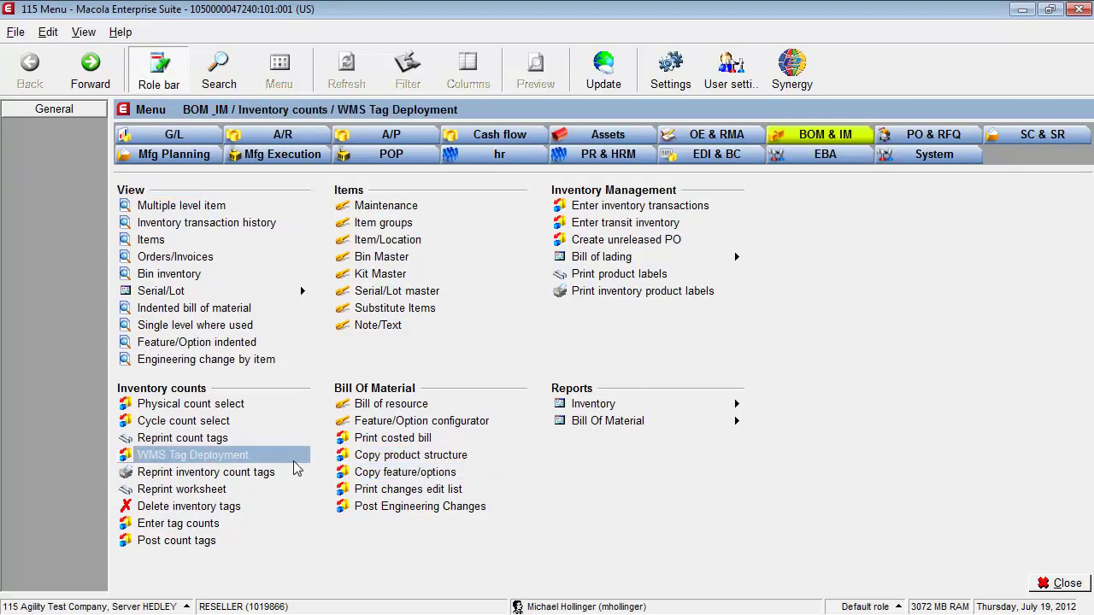
Generate cycle-count batch Q2 for item FORKXL at location MA, printing the tags to a disk file
{"action": "left_click", "coordinate": [199, 427]}
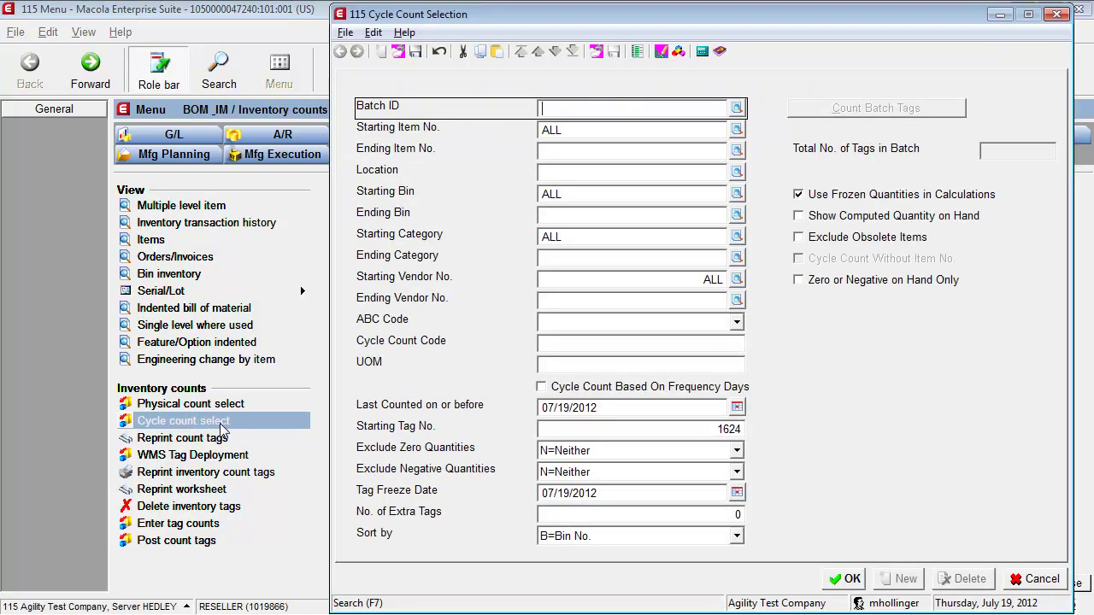
{"action": "type", "text": "Q2"}
{"action": "key", "text": "Tab"}
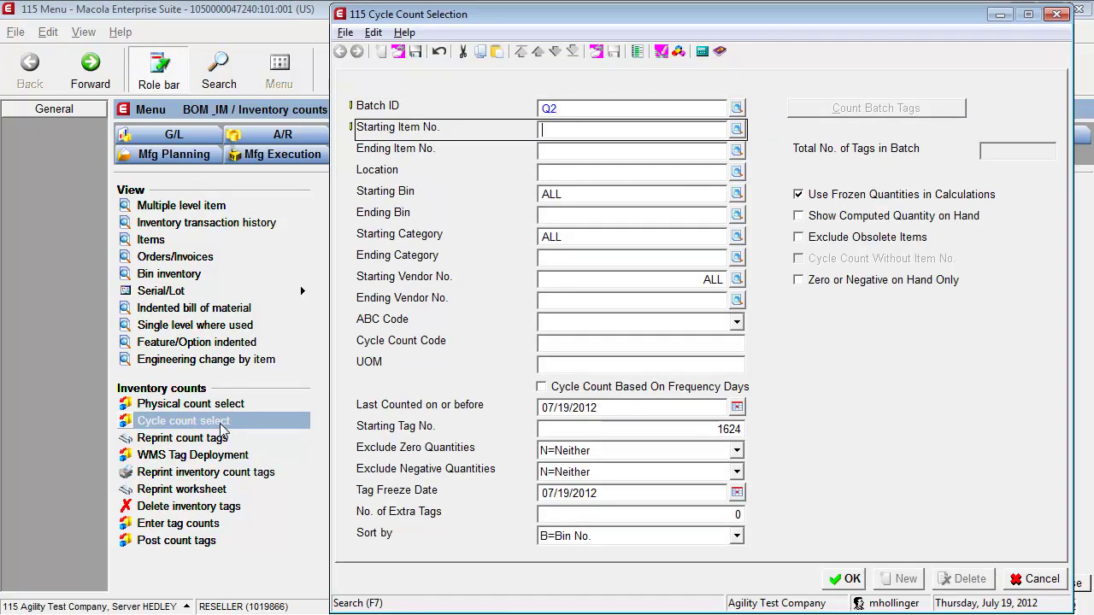
{"action": "type", "text": "FORKXL"}
{"action": "key", "text": "Tab"}
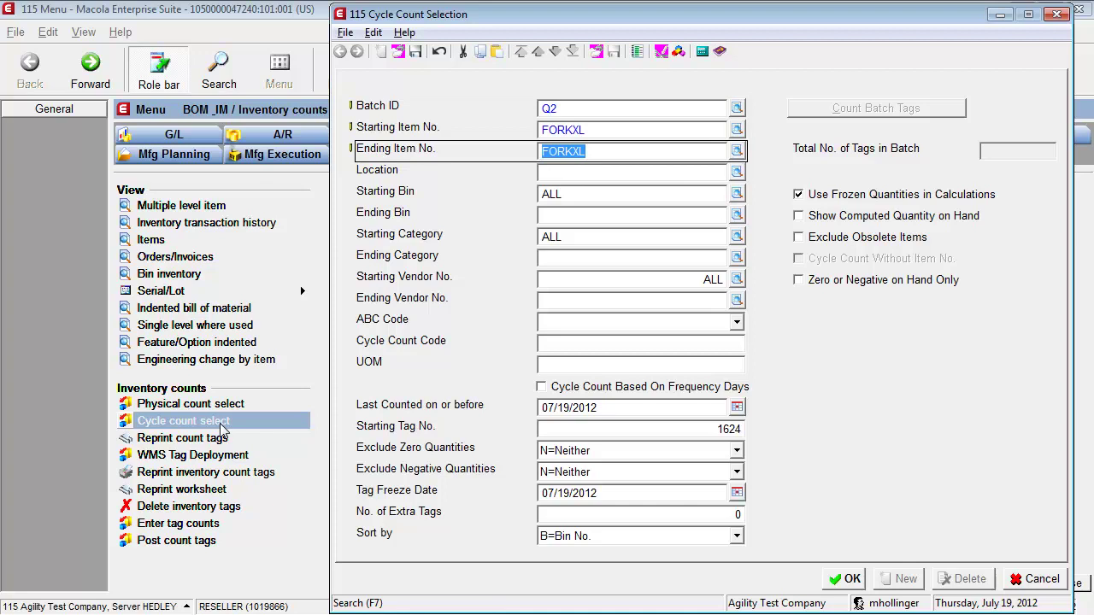
{"action": "key", "text": "Tab"}
{"action": "type", "text": "MA"}
{"action": "key", "text": "Tab"}
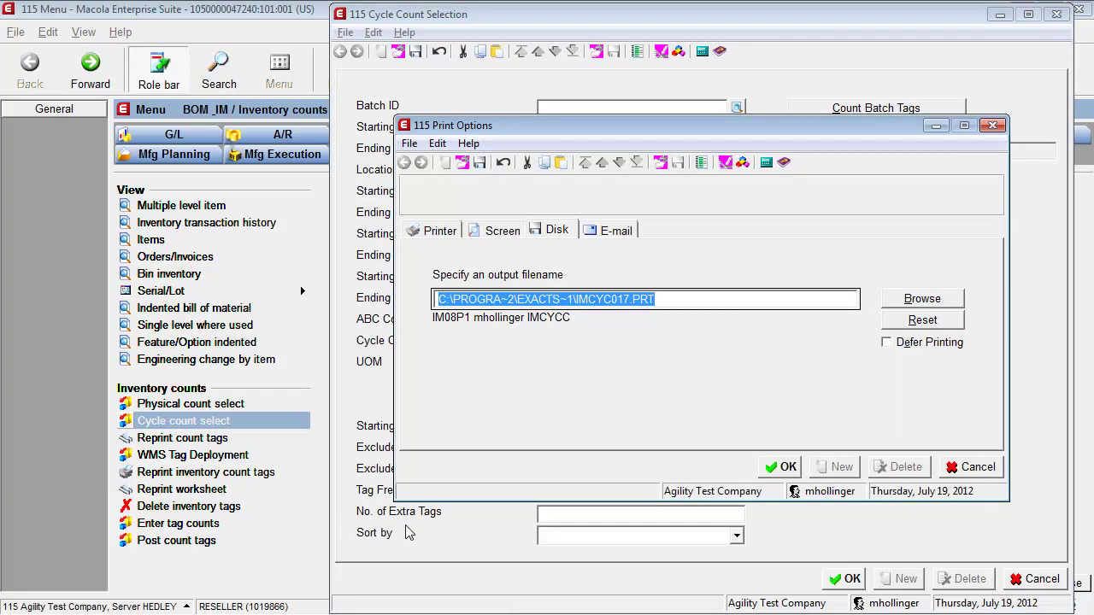
{"action": "left_click", "coordinate": [557, 236]}
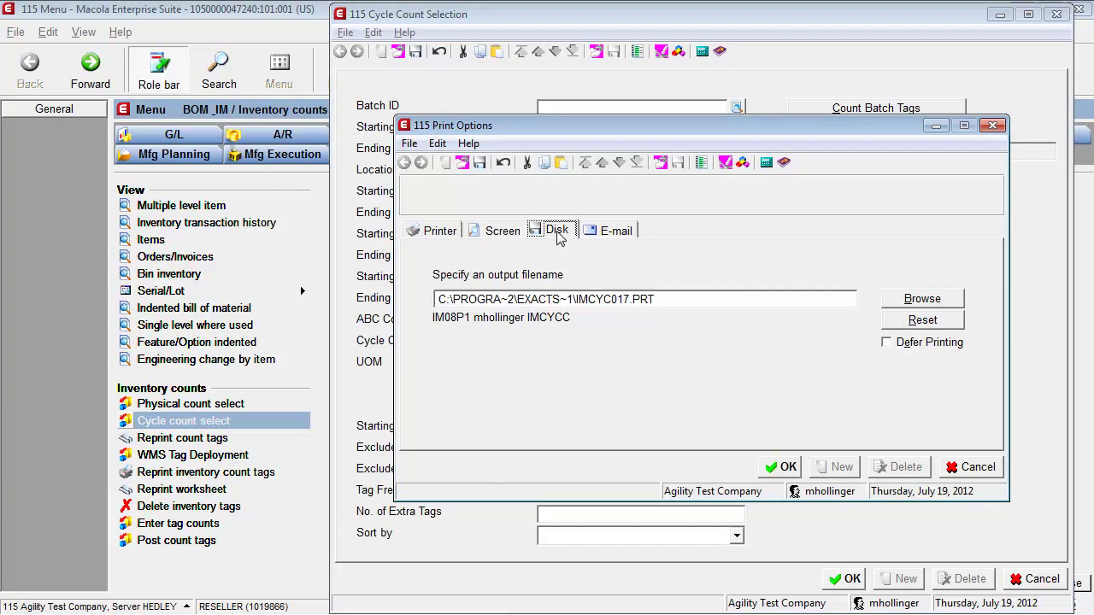
{"action": "left_click", "coordinate": [781, 468]}
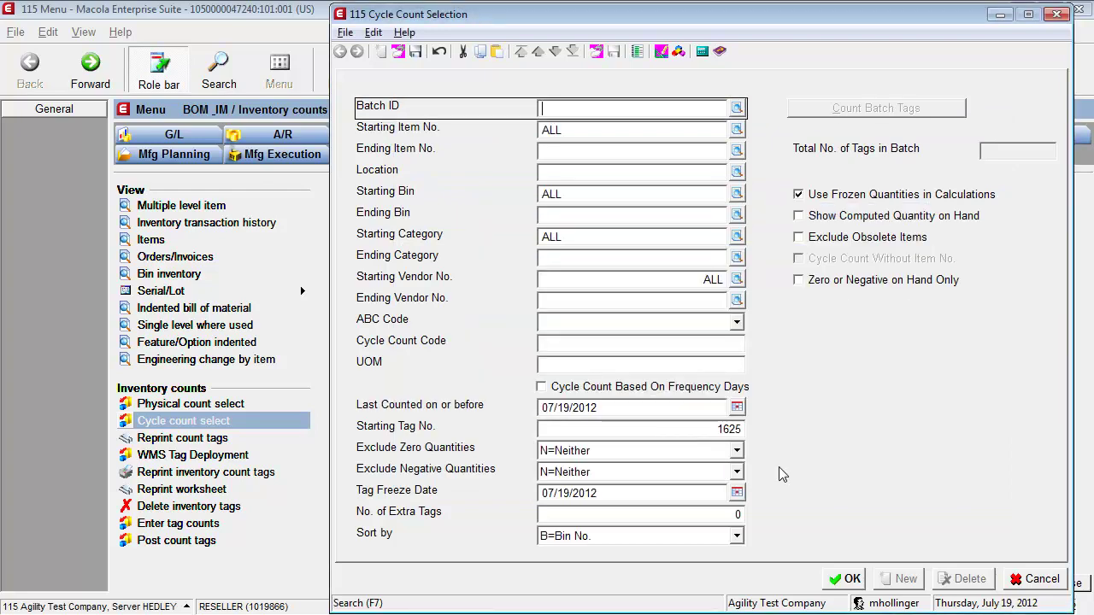
Close the Macola form and start a handheld count by bin for batch Q2, bin 100, item FORKXL
{"action": "left_click", "coordinate": [1026, 581]}
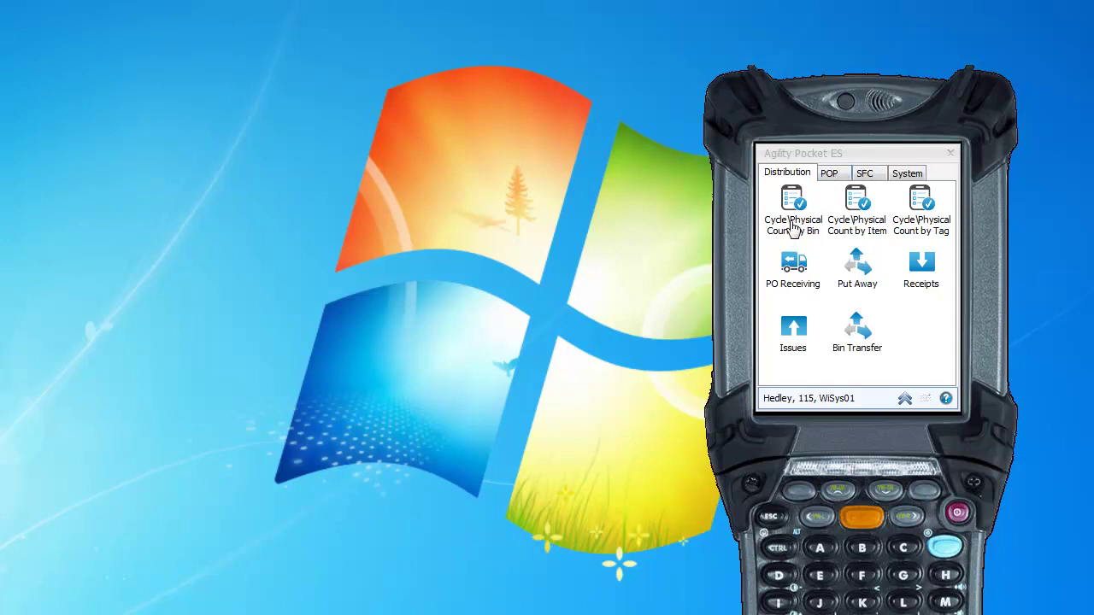
{"action": "left_click", "coordinate": [796, 224]}
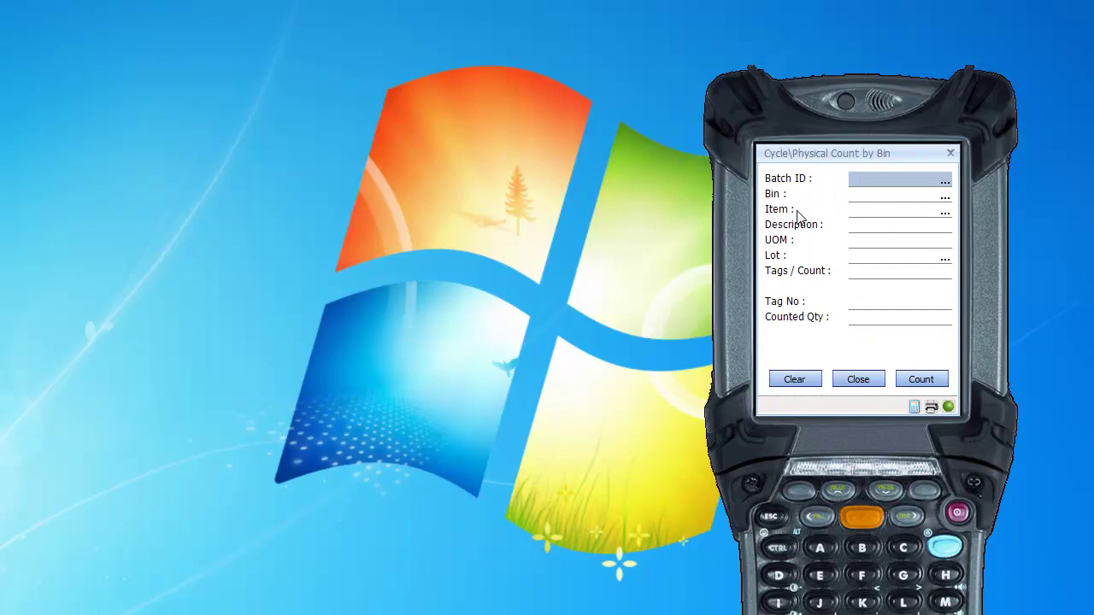
{"action": "type", "text": "Q2"}
{"action": "key", "text": "Return"}
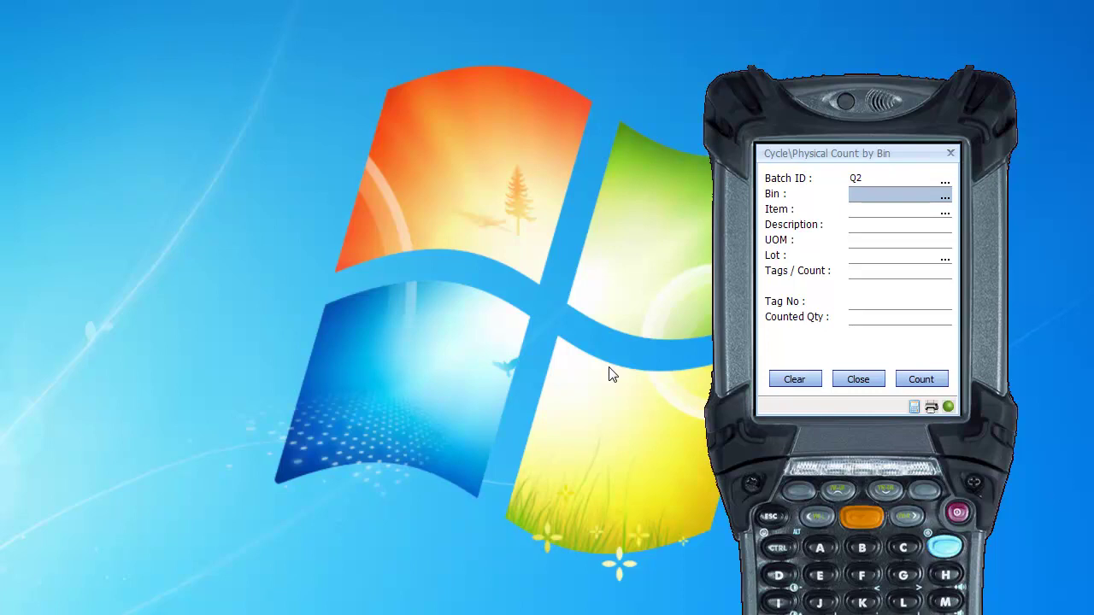
{"action": "type", "text": "100"}
{"action": "key", "text": "Return"}
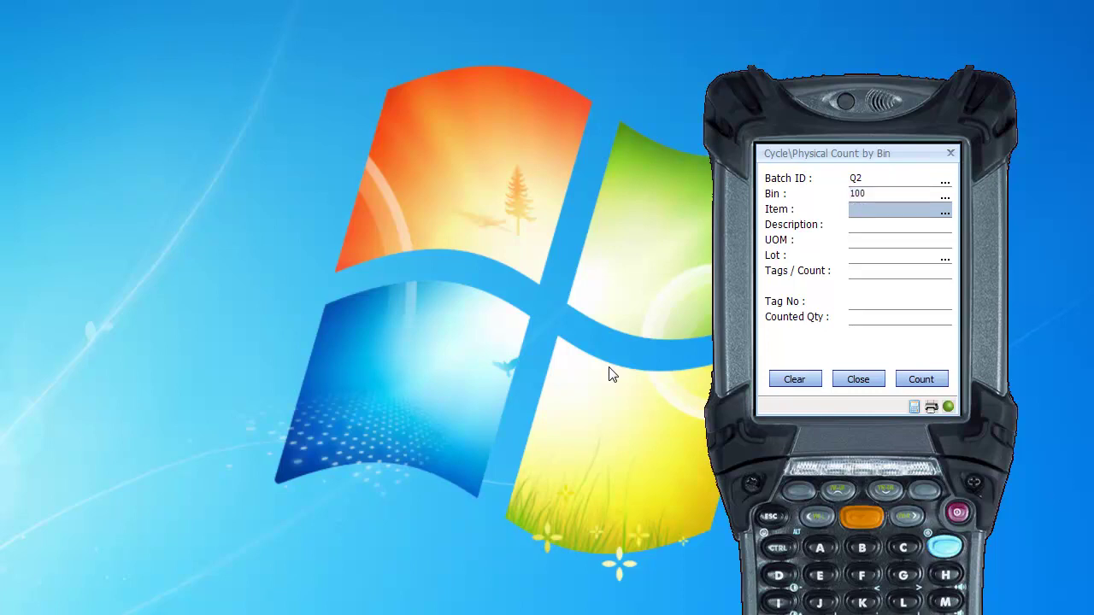
{"action": "type", "text": "FORKXL"}
{"action": "key", "text": "Return"}
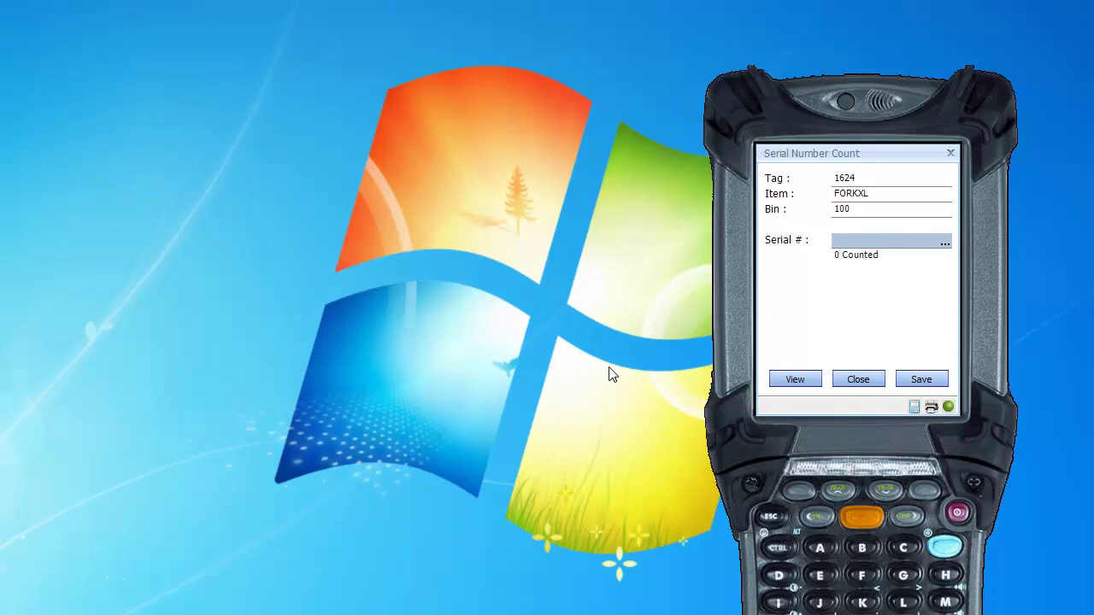
{"action": "type", "text": "201200000001148"}
{"action": "key", "text": "Return"}
{"action": "key", "text": "Return"}
{"action": "type", "text": "201200000001149"}
{"action": "key", "text": "Return"}
{"action": "type", "text": "201200000001150"}
{"action": "key", "text": "Return"}
{"action": "type", "text": "201200000001151"}
{"action": "key", "text": "Return"}
{"action": "type", "text": "201200000001152"}
{"action": "key", "text": "Return"}
{"action": "type", "text": "201200000001153"}
{"action": "key", "text": "Return"}
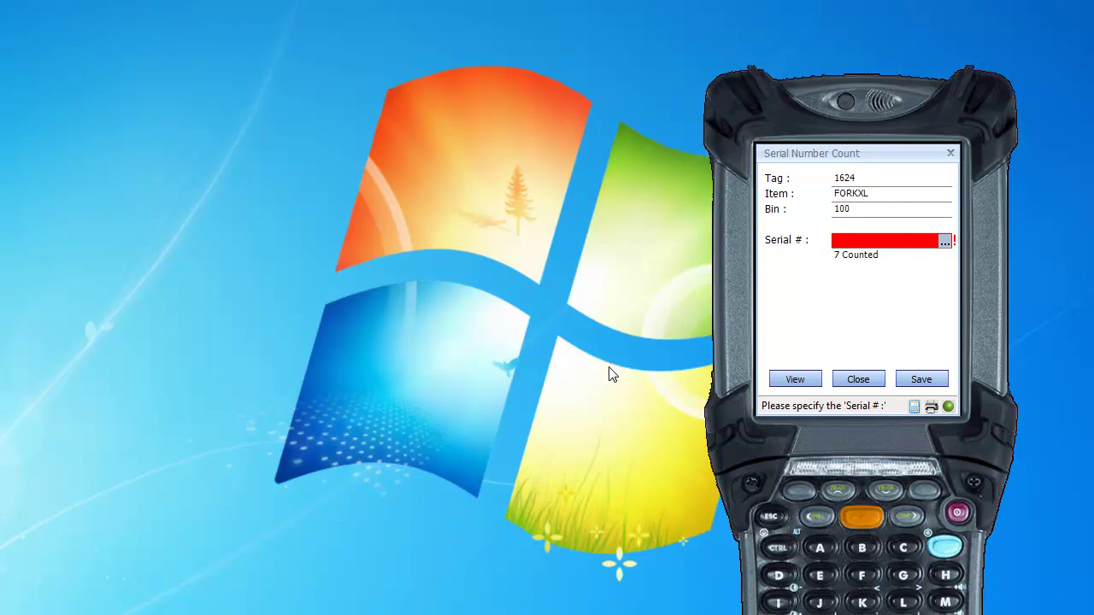
{"action": "type", "text": "201200000001156"}
{"action": "key", "text": "Return"}
{"action": "type", "text": "201200000001157"}
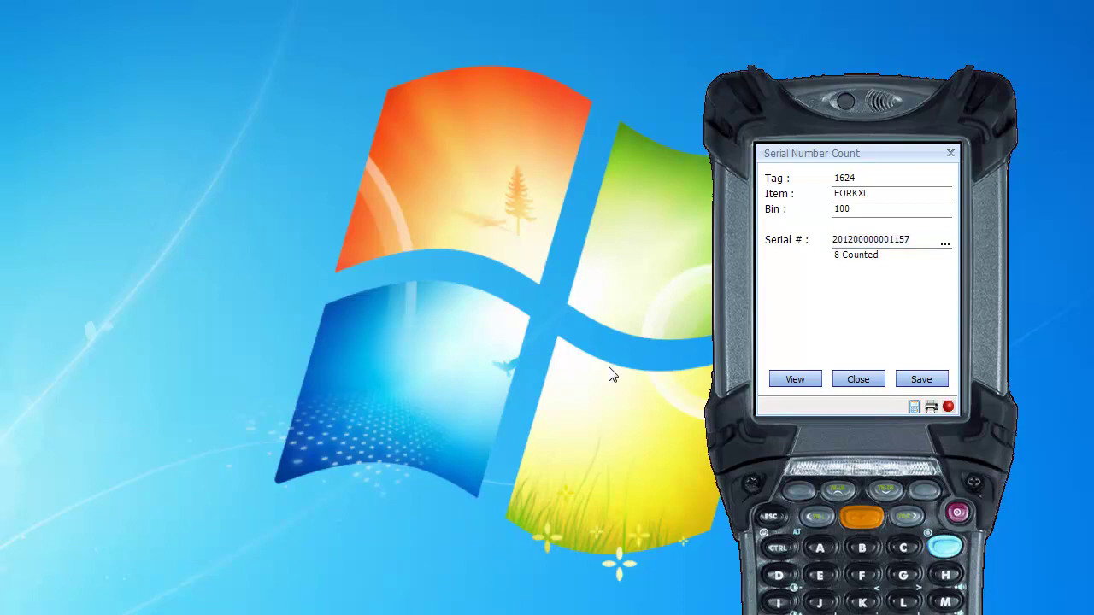
{"action": "key", "text": "Return"}
{"action": "type", "text": "201200000001158"}
{"action": "key", "text": "Return"}
{"action": "type", "text": "201200000001159"}
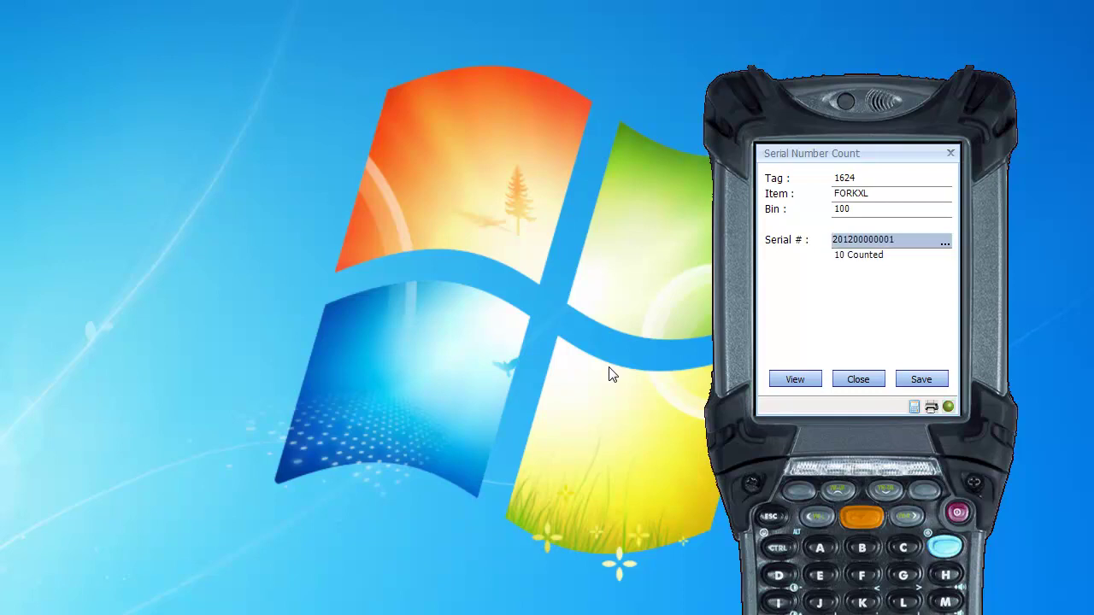
{"action": "key", "text": "Return"}
{"action": "type", "text": "201200000001160"}
{"action": "key", "text": "Return"}
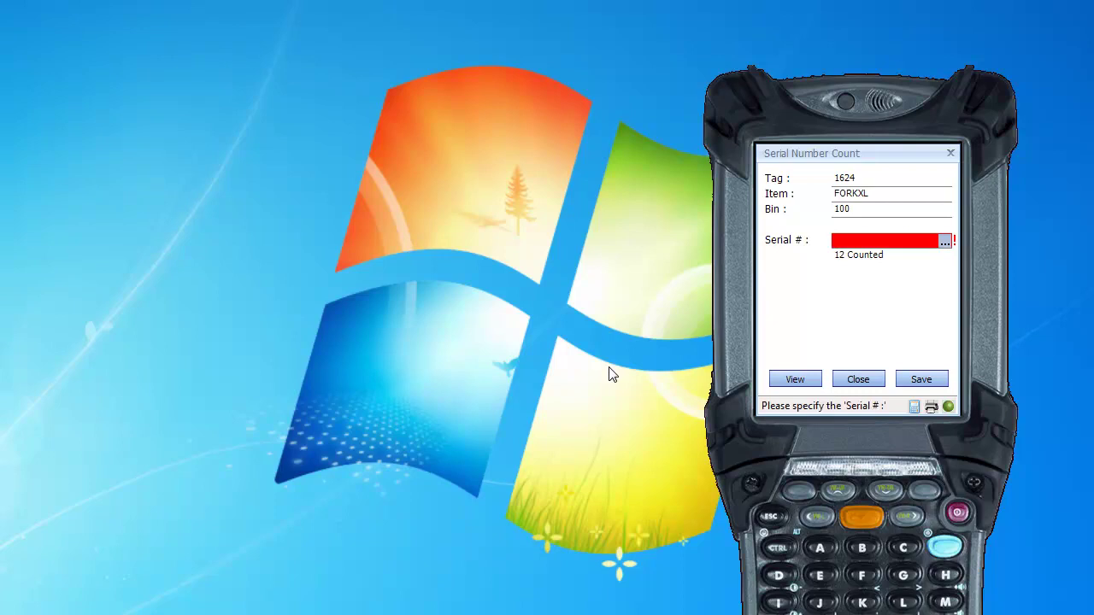
{"action": "left_click", "coordinate": [859, 383]}
{"action": "left_click", "coordinate": [859, 382]}
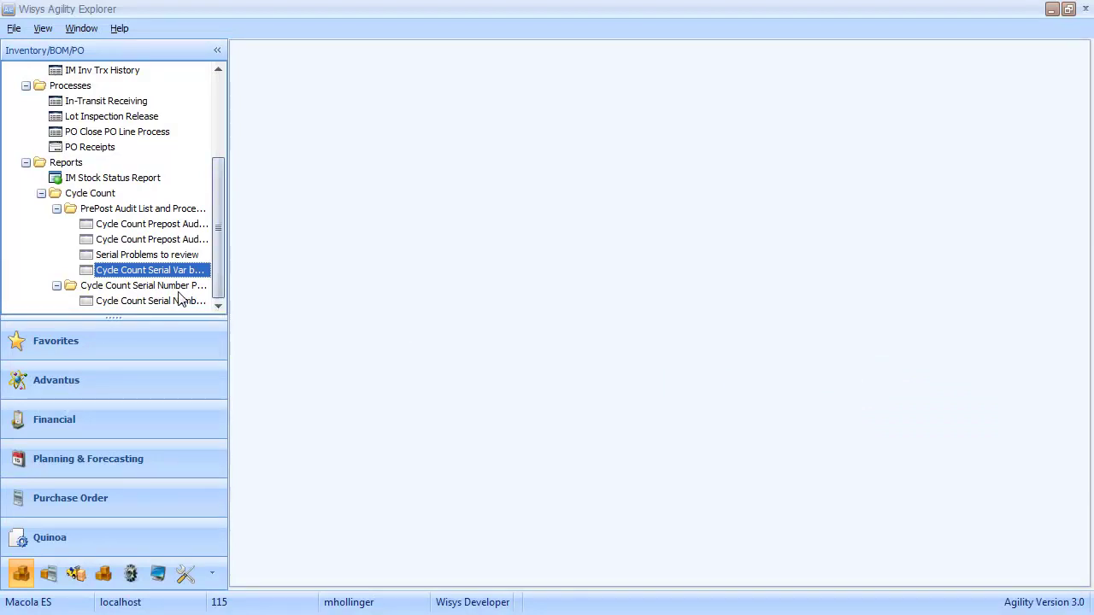
Run the serial variance by tag report for batch Q2, checking tag 1624's (3.0000) variance and counted serials
{"action": "double_click", "coordinate": [133, 272]}
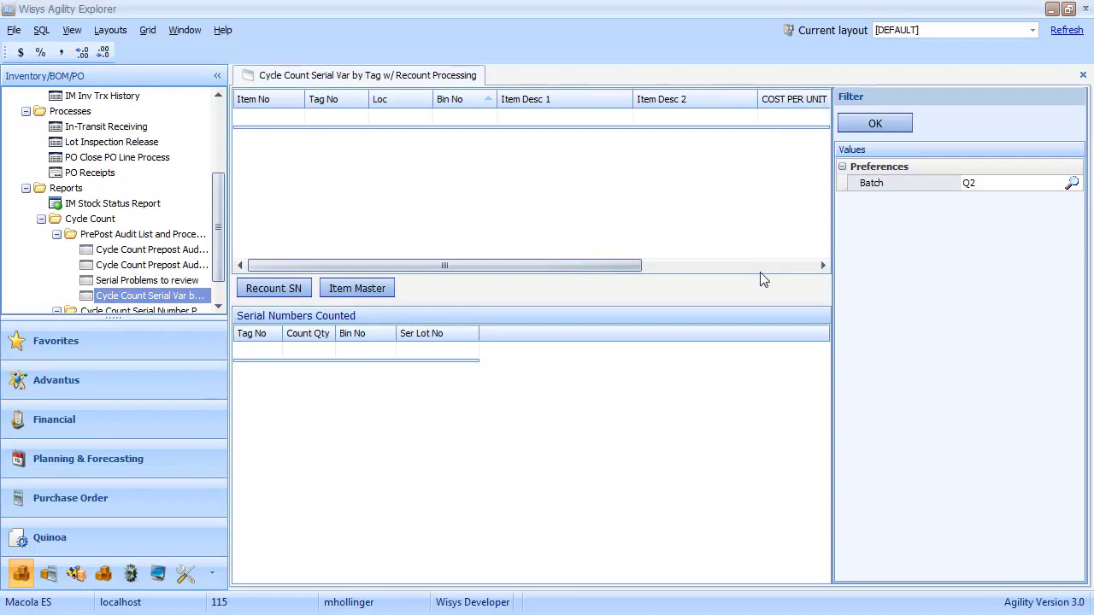
{"action": "left_click", "coordinate": [864, 127]}
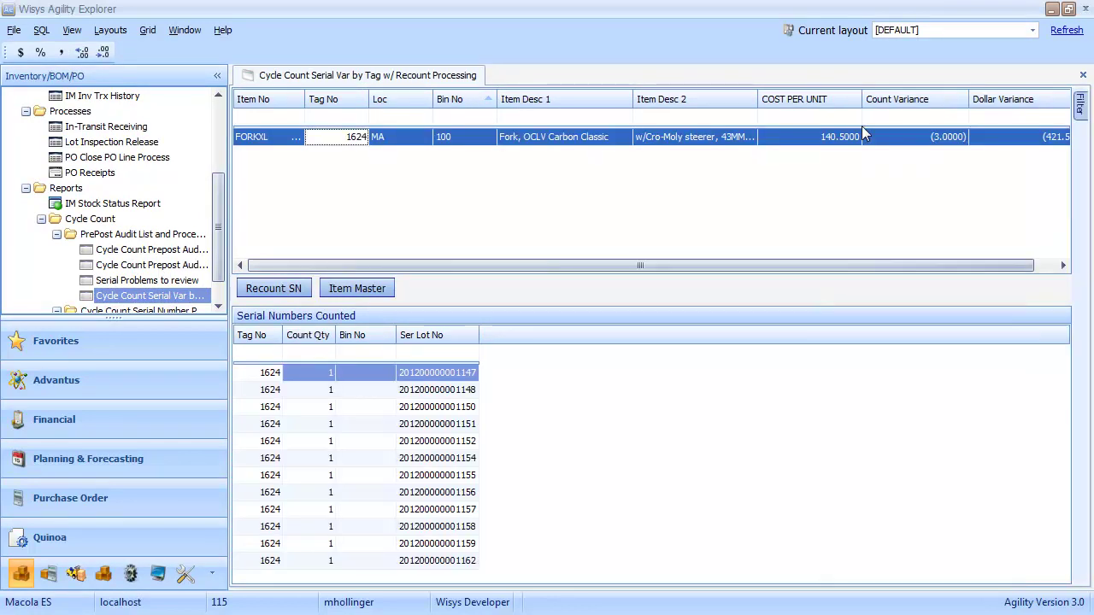
{"action": "left_click", "coordinate": [940, 139]}
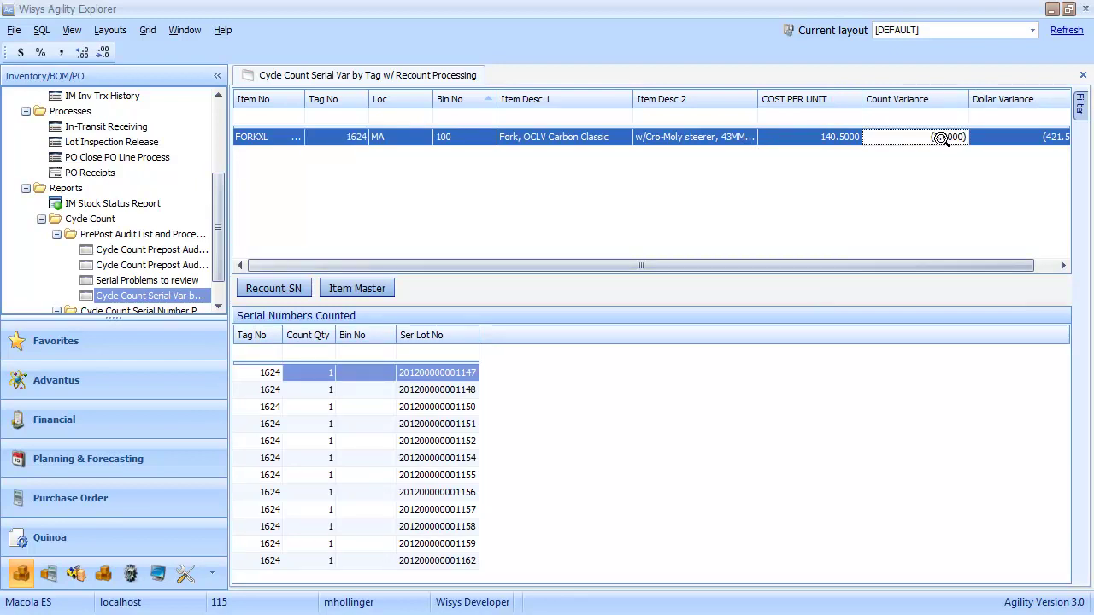
{"action": "left_click", "coordinate": [384, 392]}
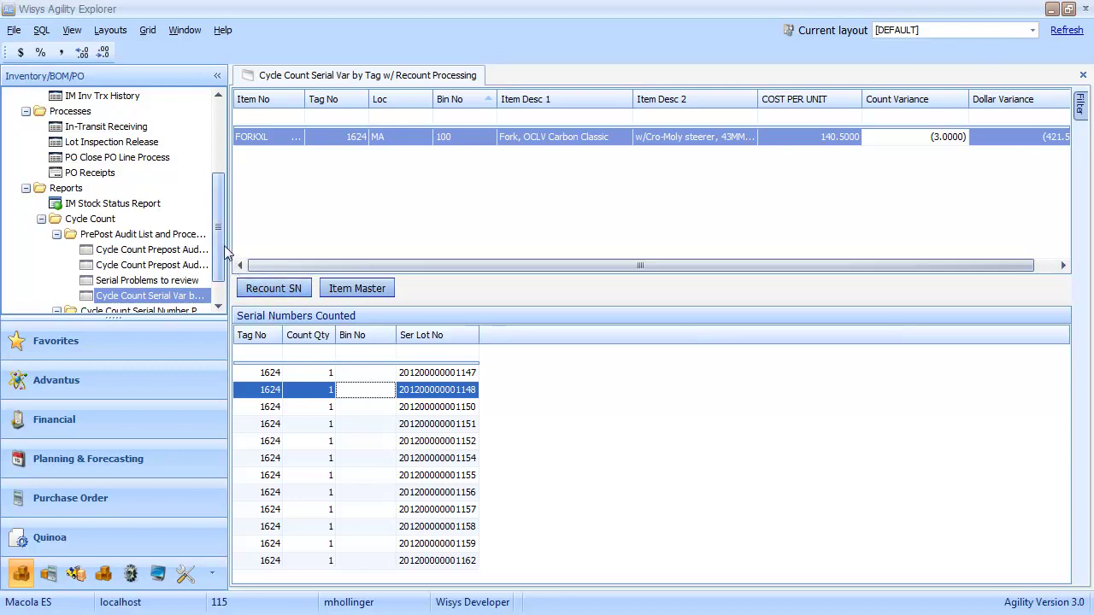
Review Serial Problems for tag 1624 (one to add, four to delete), then minimize Agility Explorer
{"action": "scroll", "coordinate": [224, 251], "scroll_direction": "down", "scroll_amount": 1}
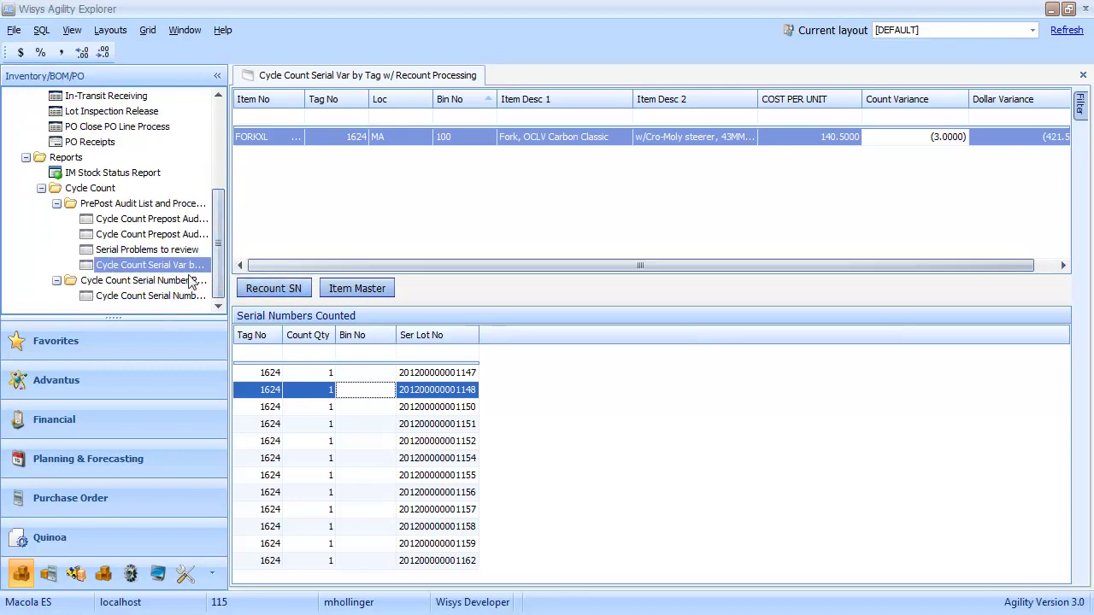
{"action": "left_click", "coordinate": [145, 252]}
{"action": "double_click", "coordinate": [143, 253]}
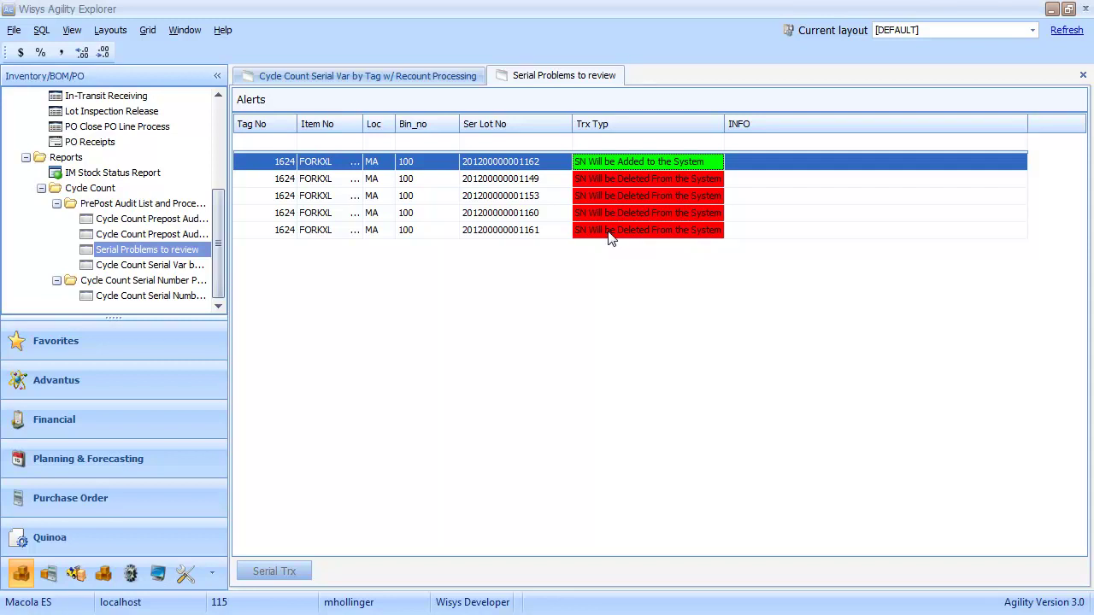
{"action": "left_click", "coordinate": [1053, 10]}
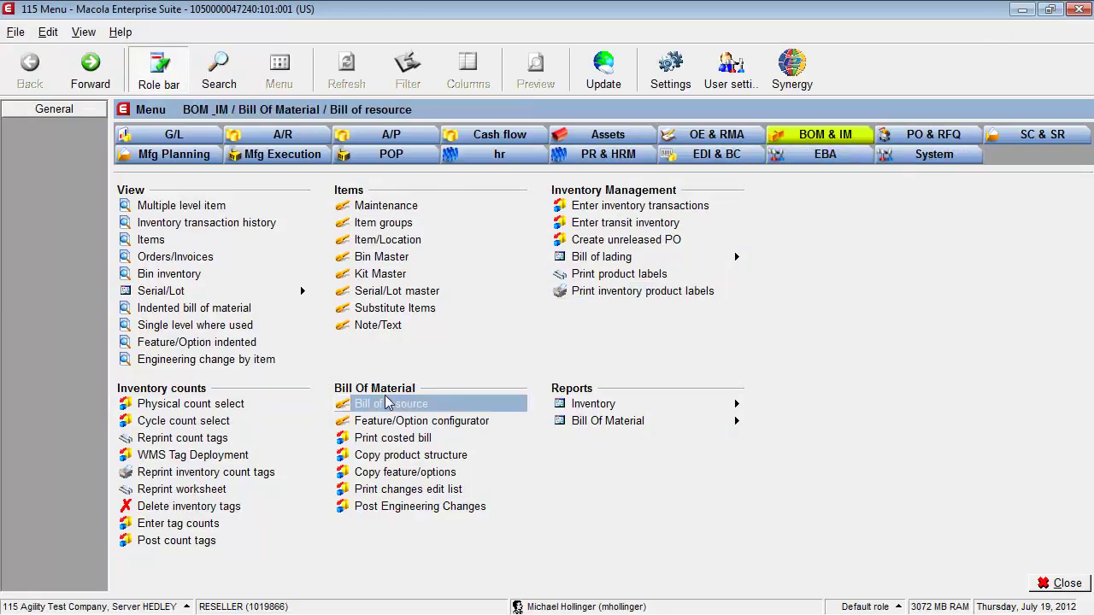
Start Post count tags with Batch ID Q2 and move to the posting date
{"action": "left_click", "coordinate": [199, 544]}
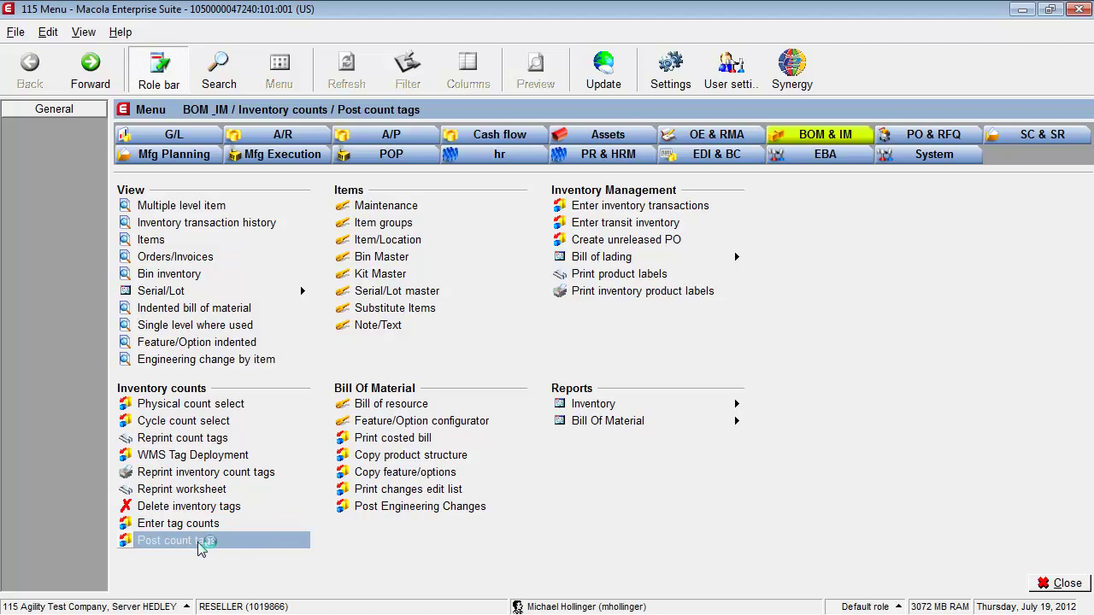
{"action": "type", "text": "Q2"}
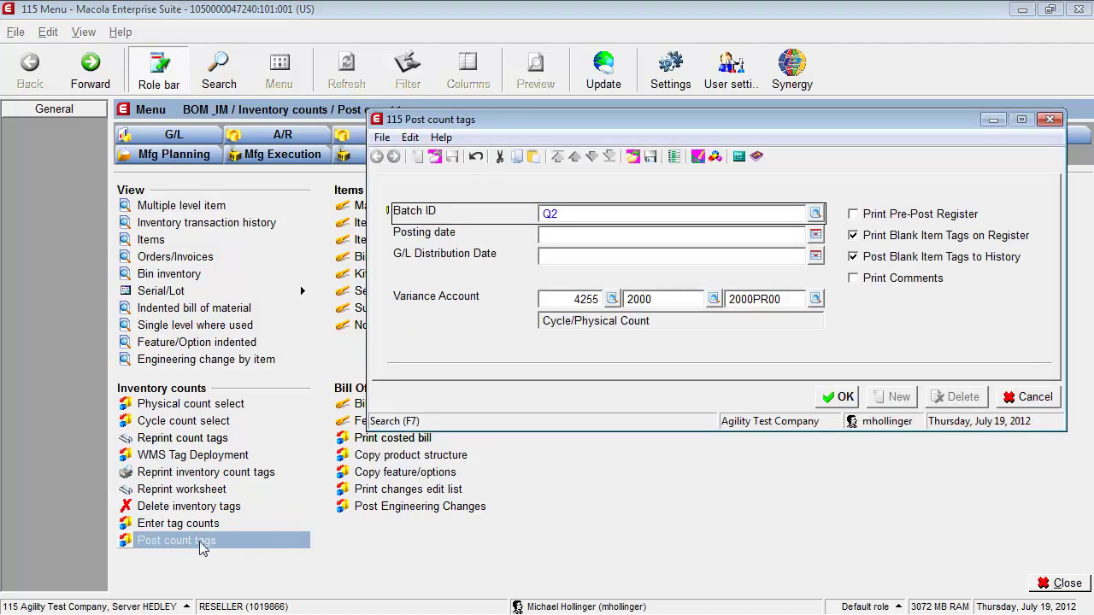
{"action": "key", "text": "Tab"}
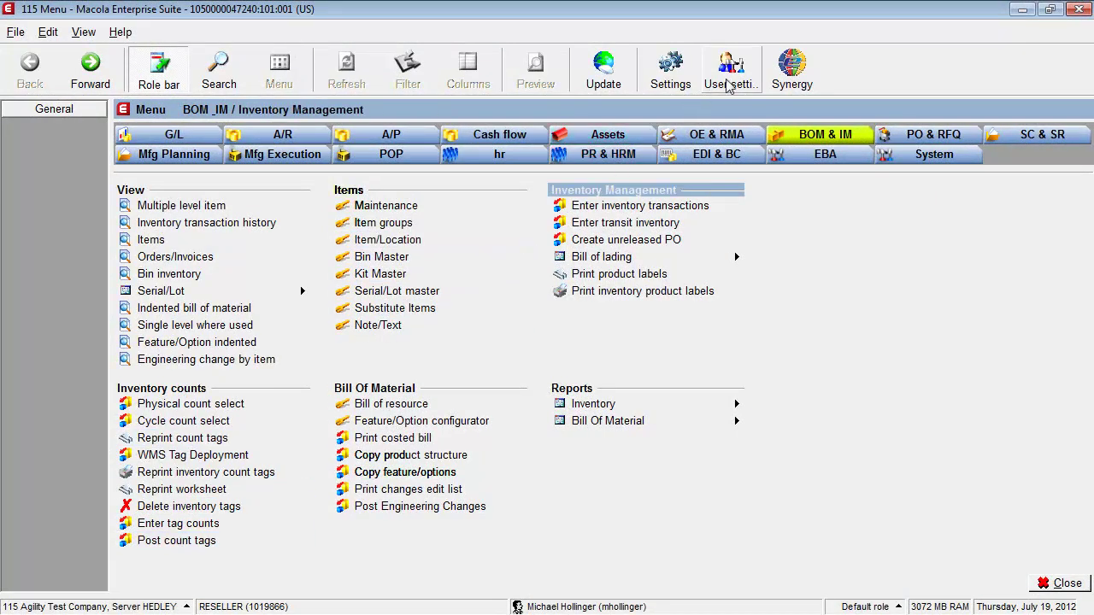
Switch from Macola to Agility Explorer and open the Cycle Count Serial Numbers to be Posted report
{"action": "left_click", "coordinate": [1021, 10]}
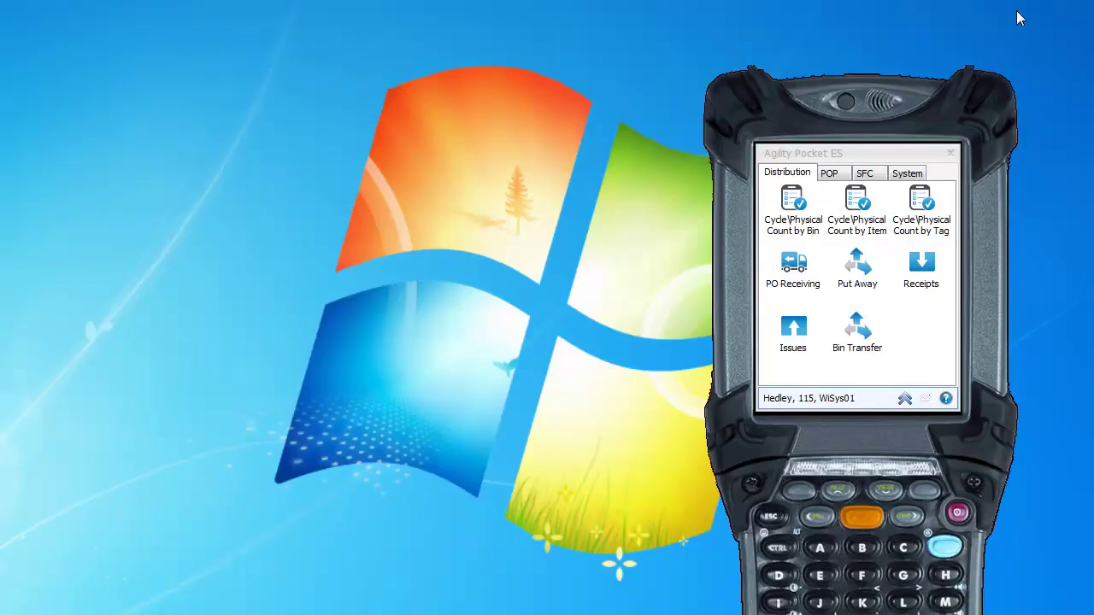
{"action": "key", "text": "alt+Tab"}
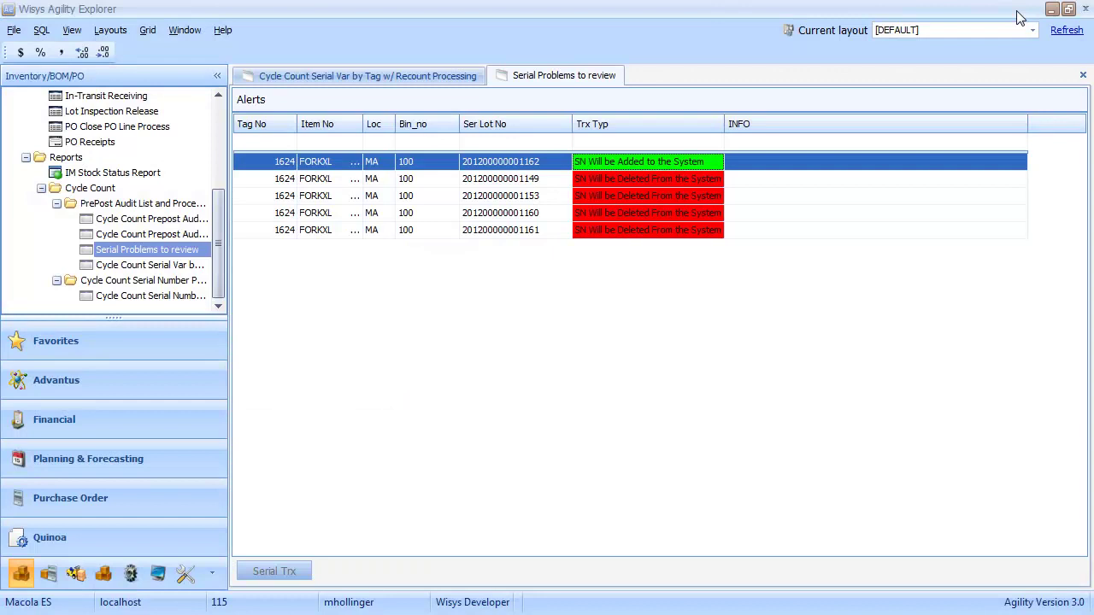
{"action": "double_click", "coordinate": [137, 298]}
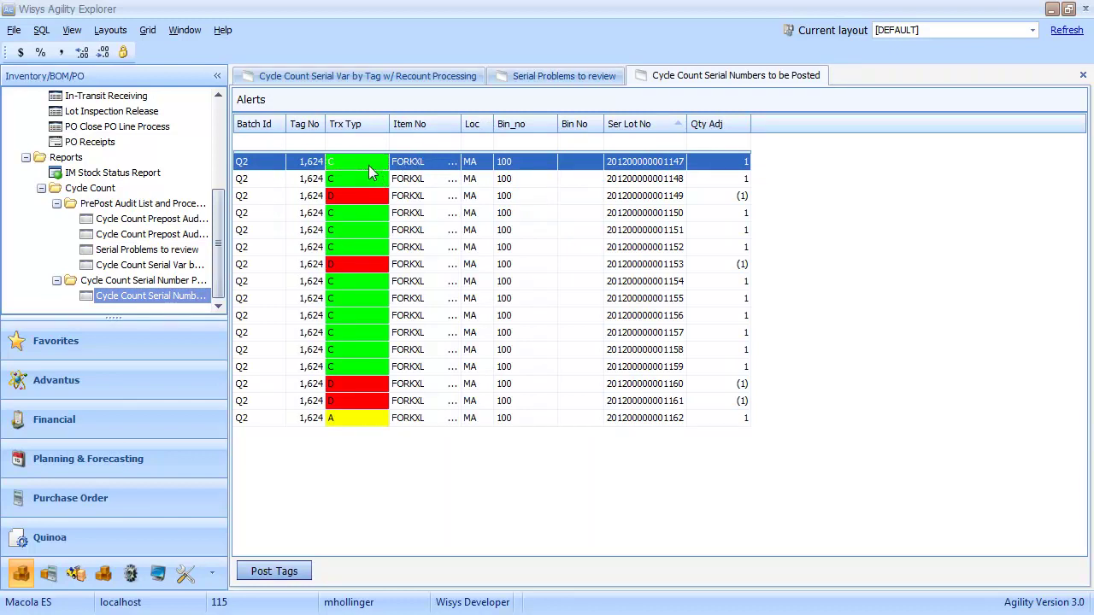
{"action": "left_click", "coordinate": [338, 196]}
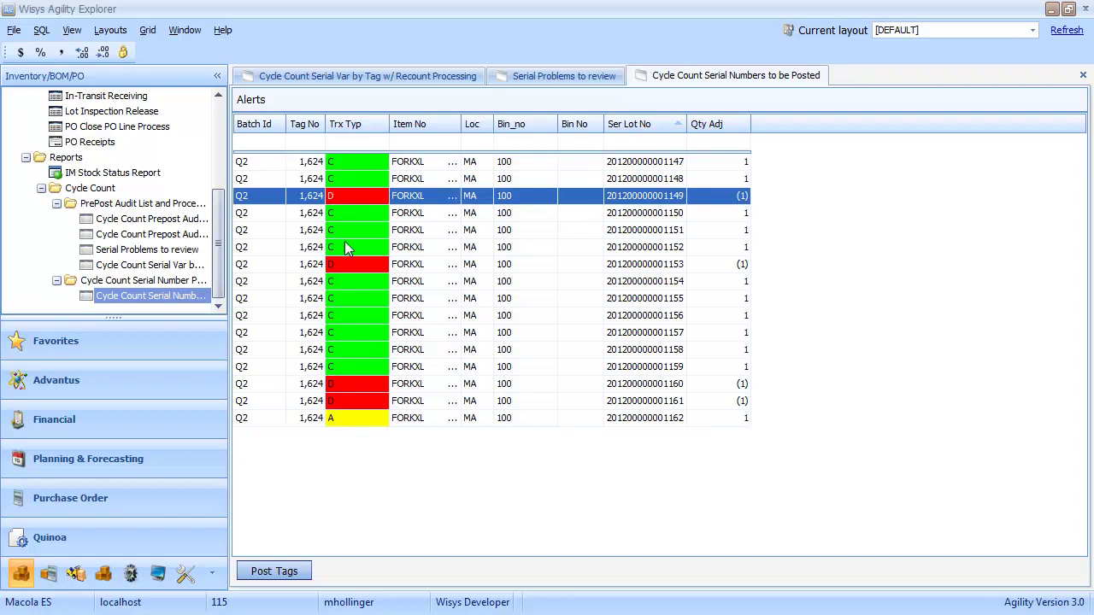
{"action": "left_click", "coordinate": [349, 419]}
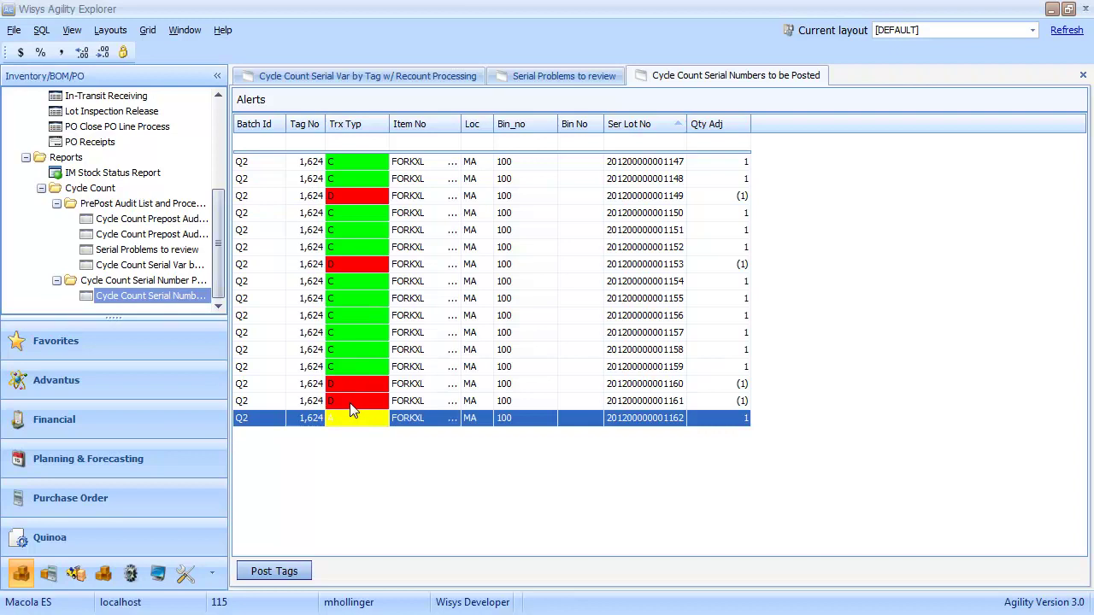
{"action": "left_click", "coordinate": [275, 573]}
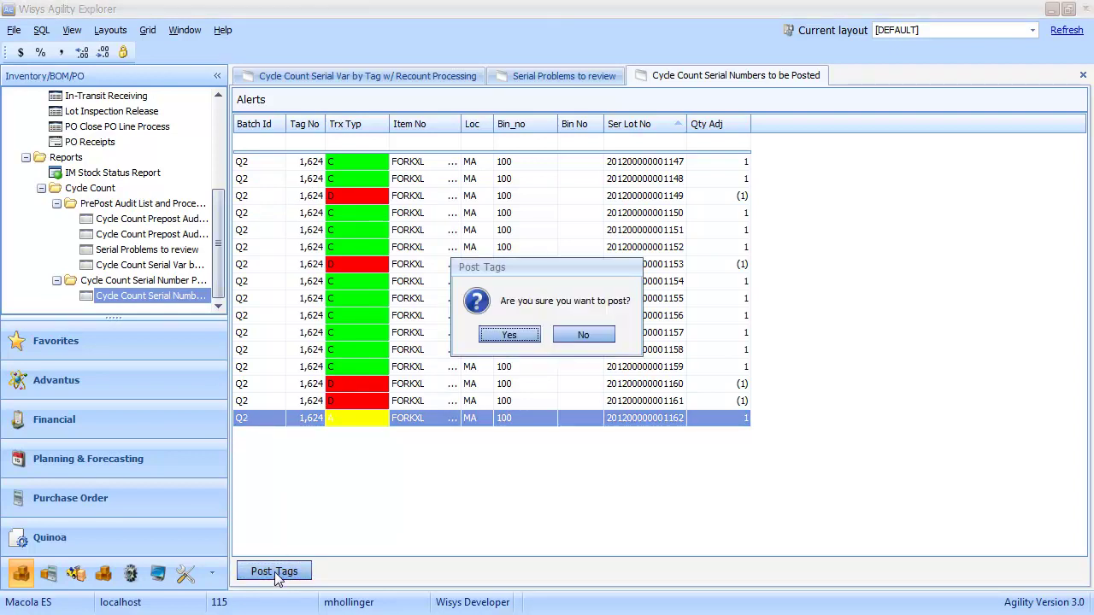
{"action": "left_click", "coordinate": [509, 338]}
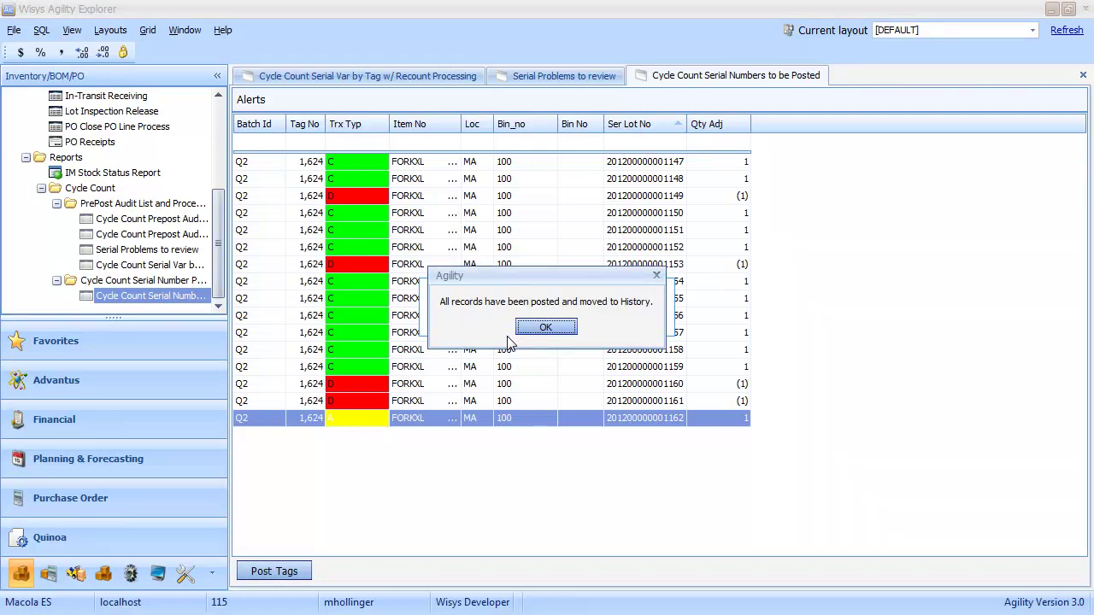
{"action": "left_click", "coordinate": [552, 331]}
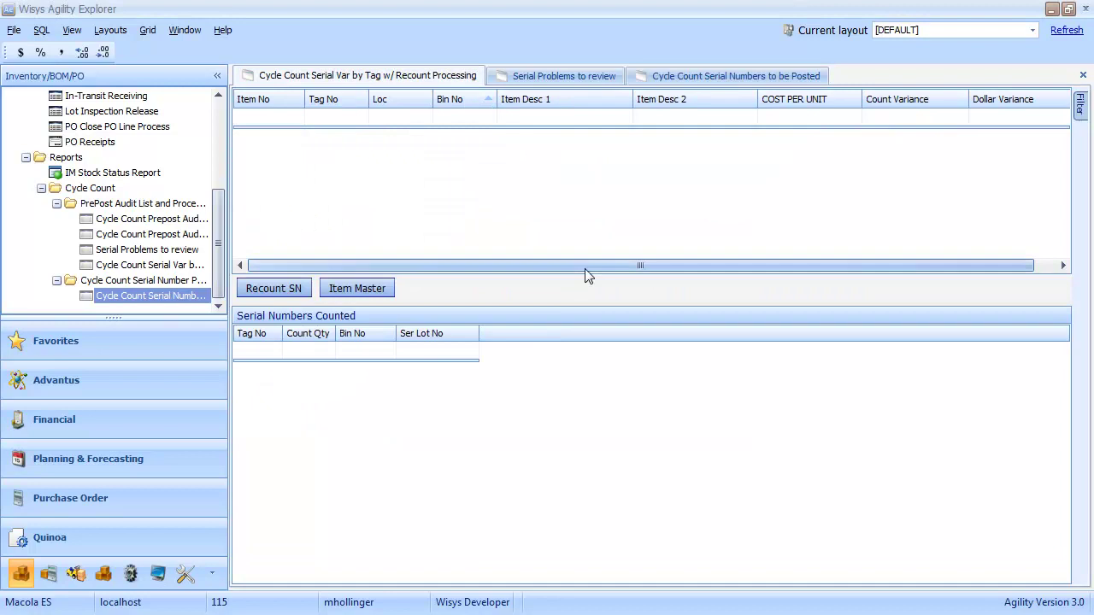
{"action": "left_click", "coordinate": [720, 76]}
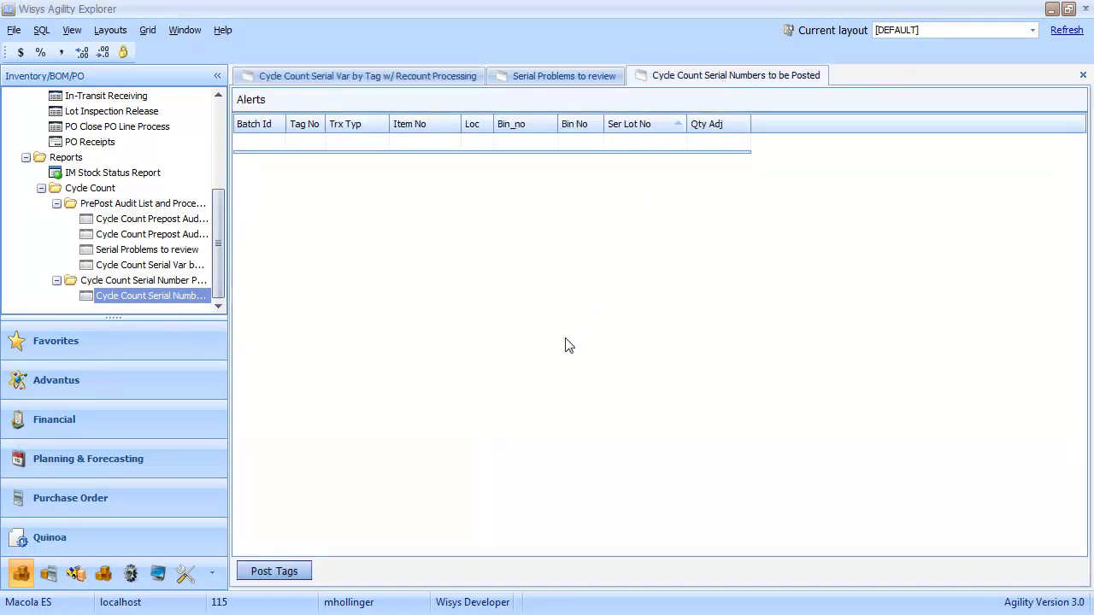